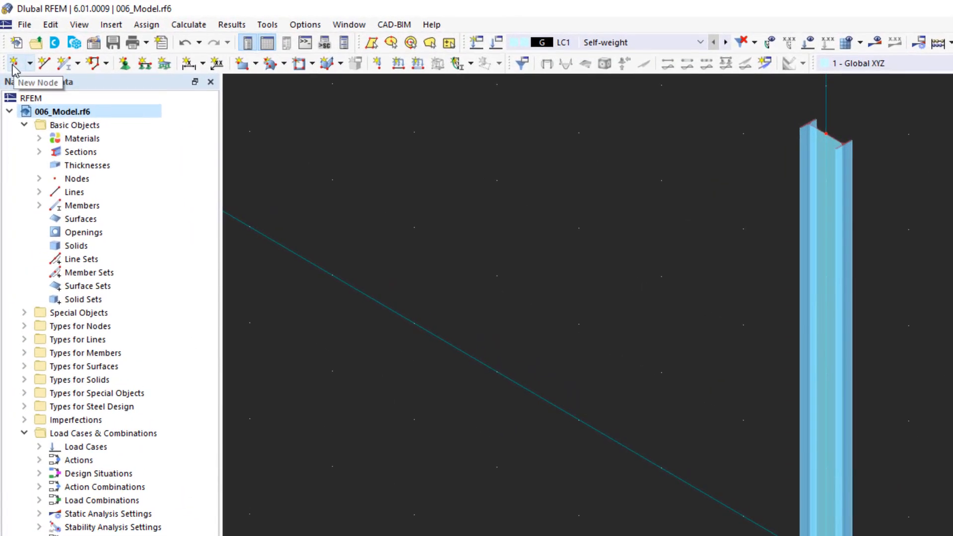
# Create a new node at X 7.5 m, Y 0 m, Z -6.5 m in Cartesian coordinates
pyautogui.click(14, 63)
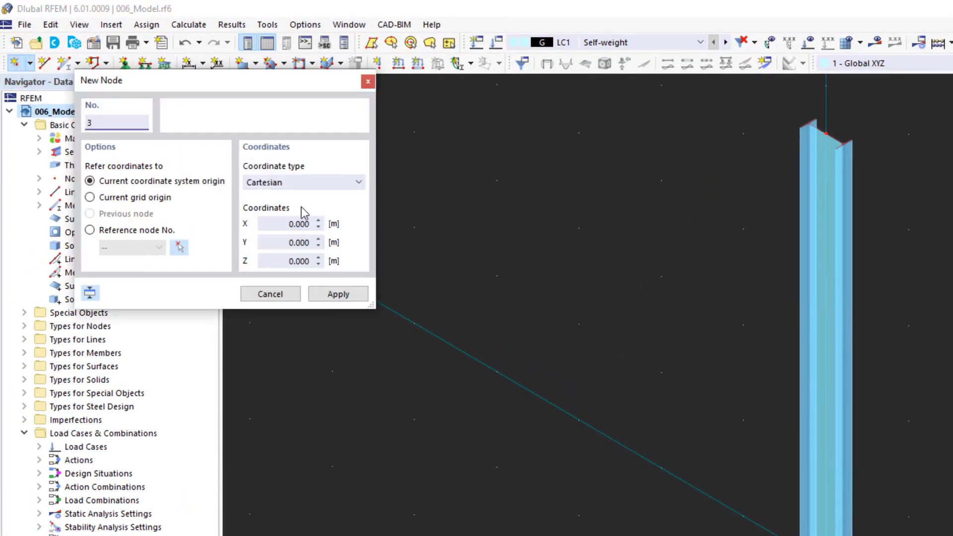
pyautogui.click(277, 223)
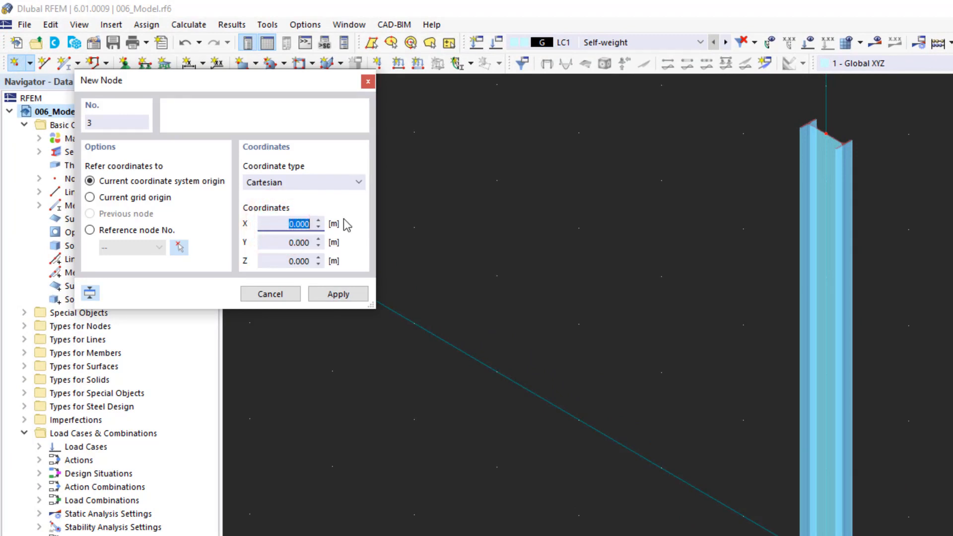
pyautogui.write('7,5')
pyautogui.click(276, 261)
pyautogui.write('-6,5')
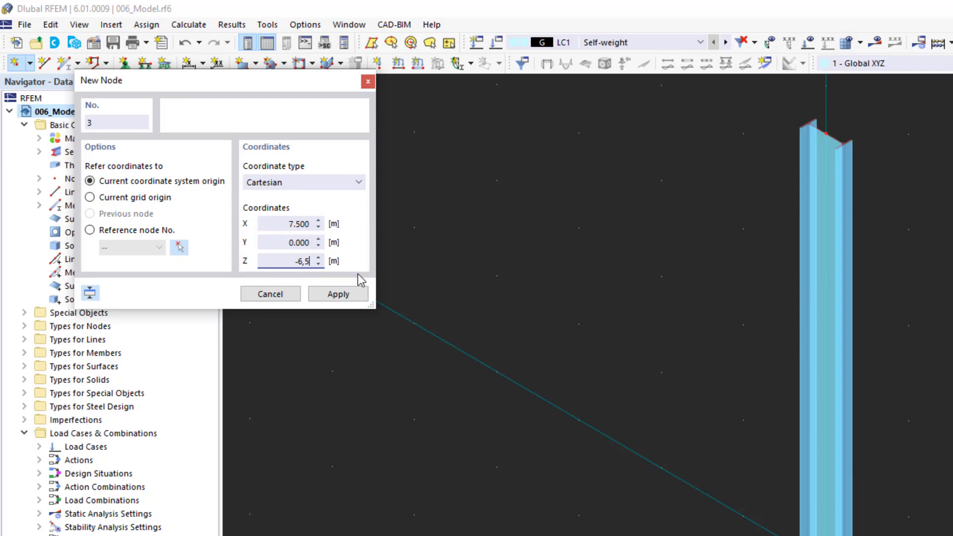
pyautogui.click(343, 294)
pyautogui.click(368, 82)
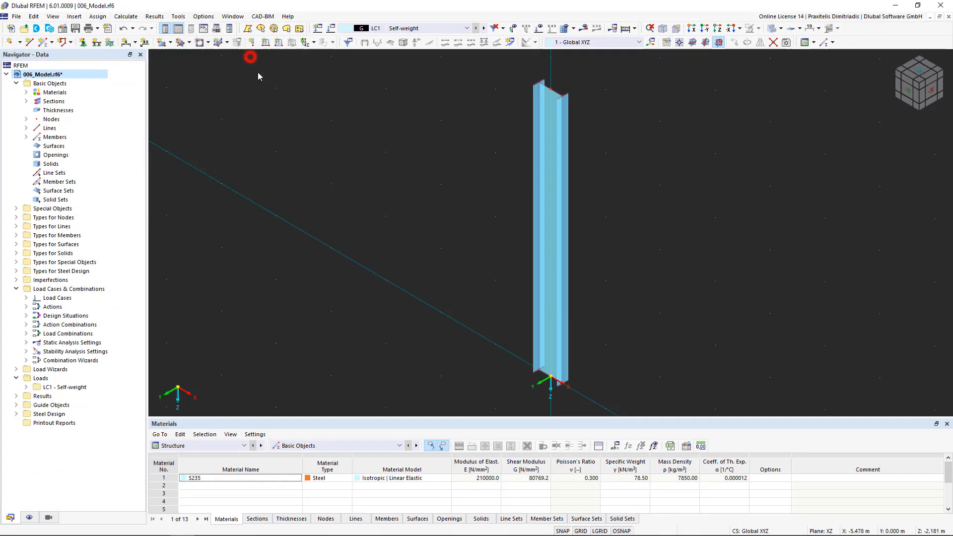
# Start a new single member and set its section distribution to Tapered at start of member with Top alignment
pyautogui.press('F8')
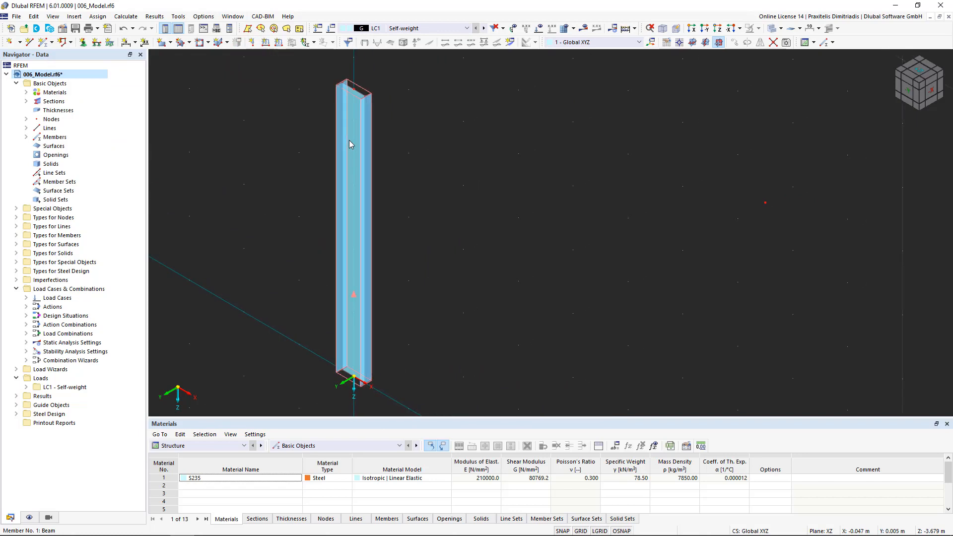
pyautogui.click(908, 90)
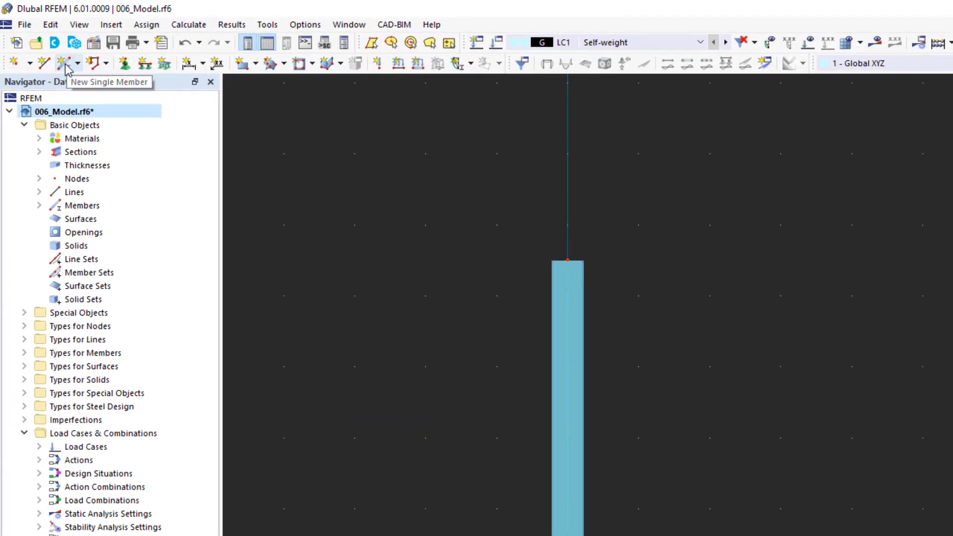
pyautogui.click(64, 63)
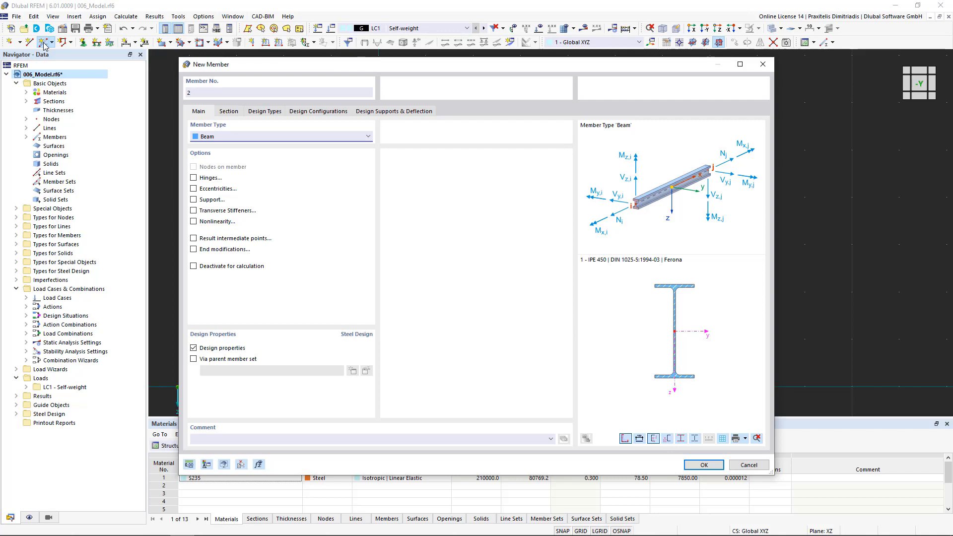
pyautogui.click(224, 113)
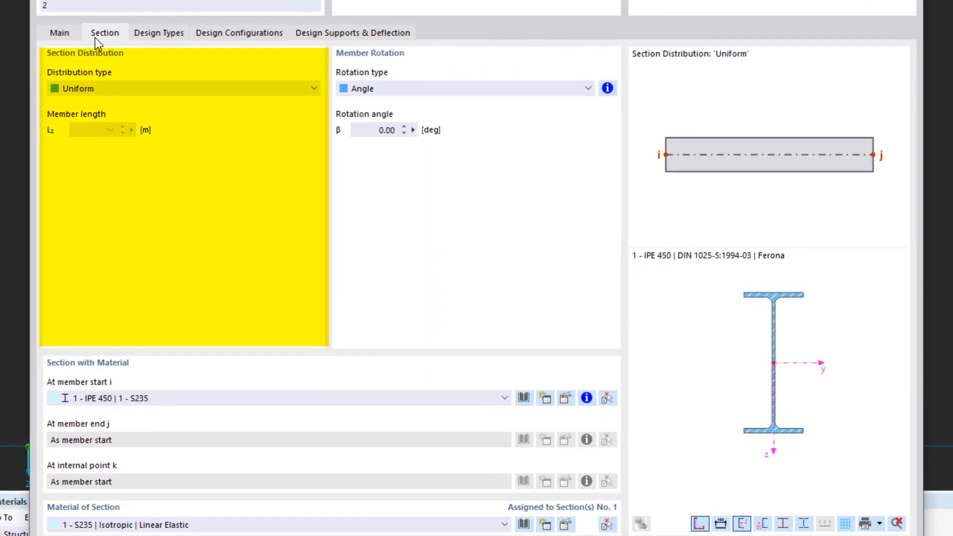
pyautogui.click(174, 82)
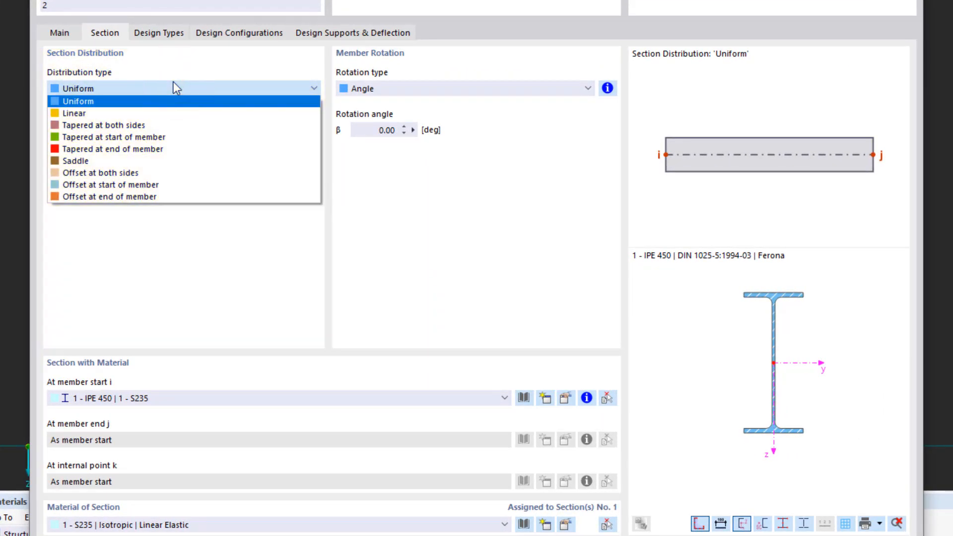
pyautogui.click(187, 133)
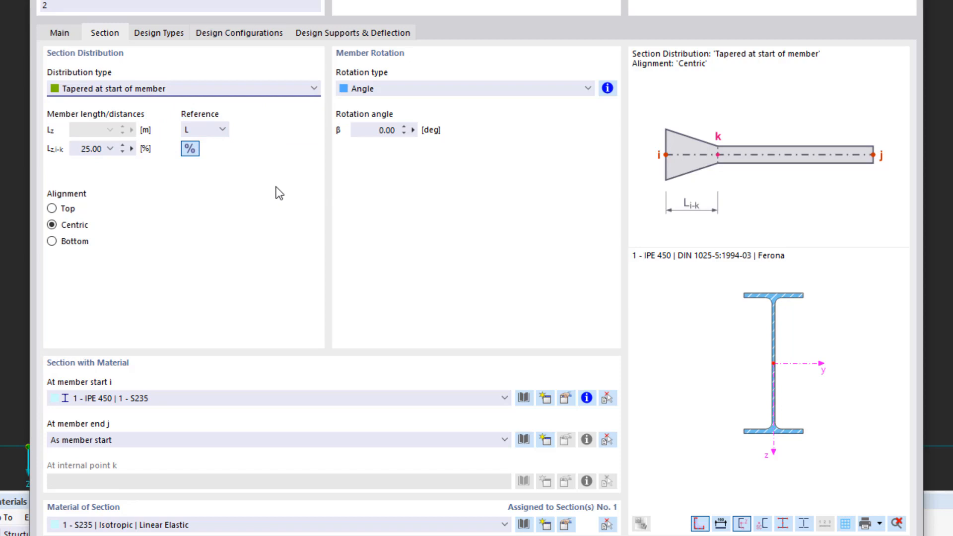
pyautogui.click(67, 209)
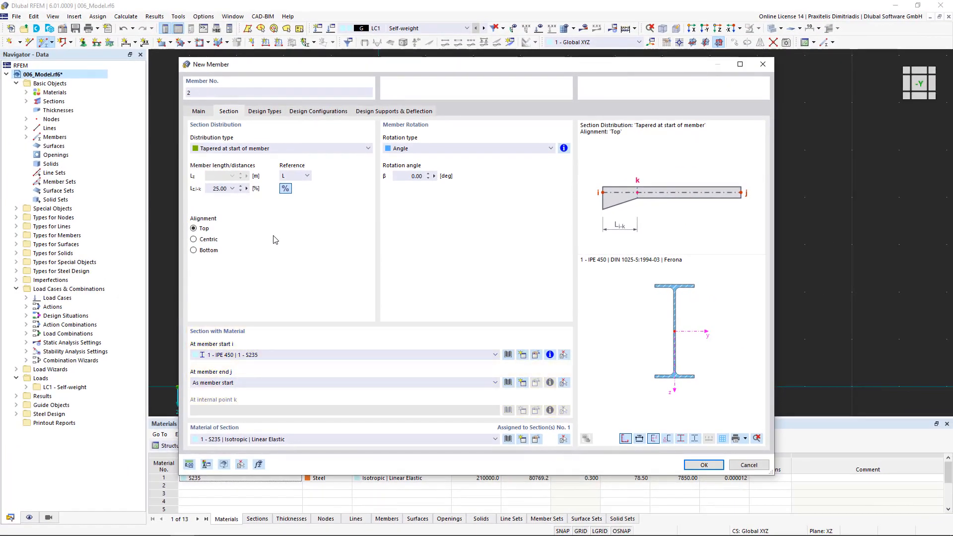
# Define a parametric thin-walled I-section for the member start, importing its dimensions from the Ferona IPE 400 (DIN 1025-5:1994-03)
pyautogui.click(507, 355)
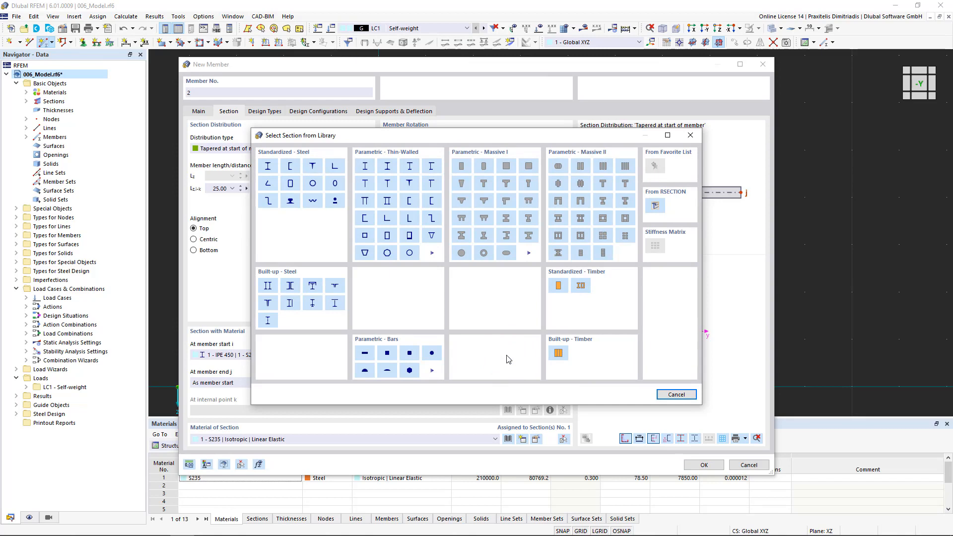
pyautogui.click(371, 172)
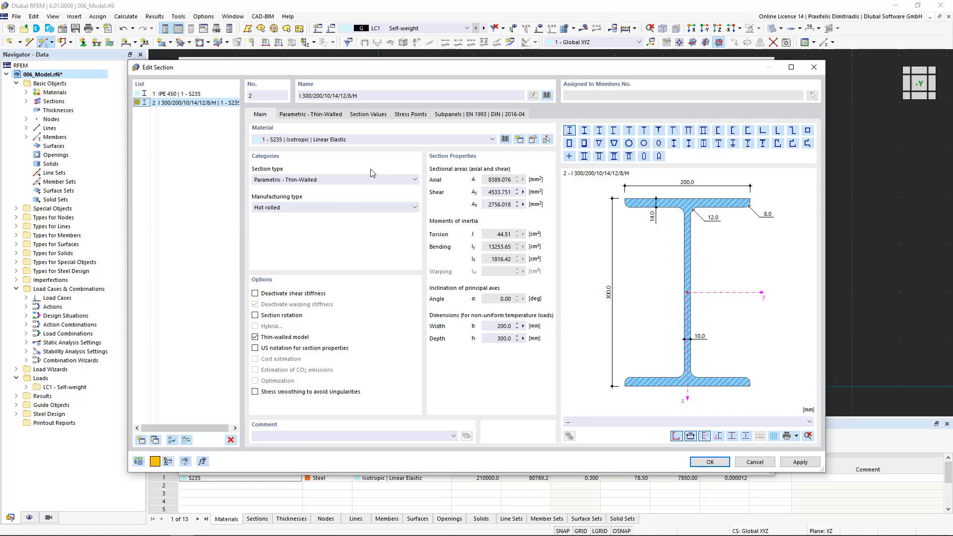
pyautogui.click(329, 116)
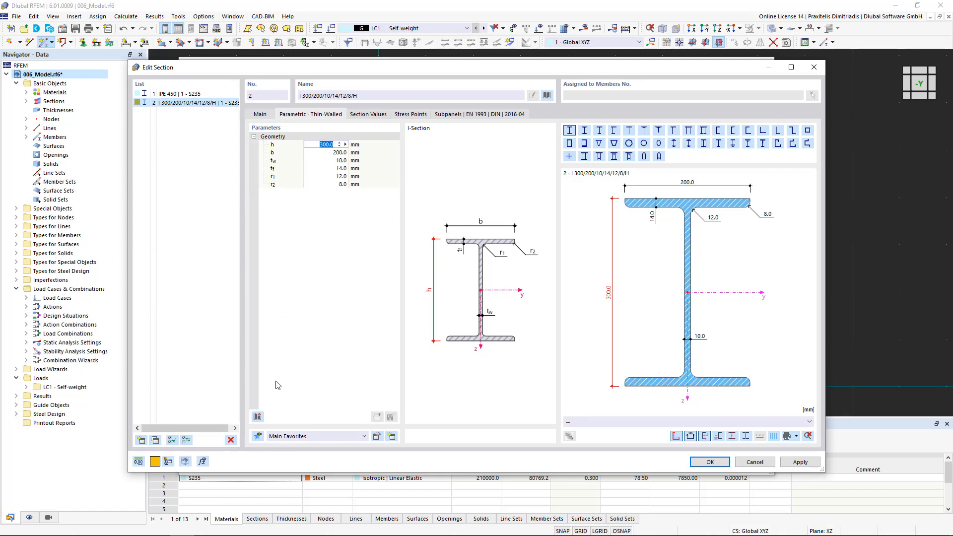
pyautogui.click(261, 419)
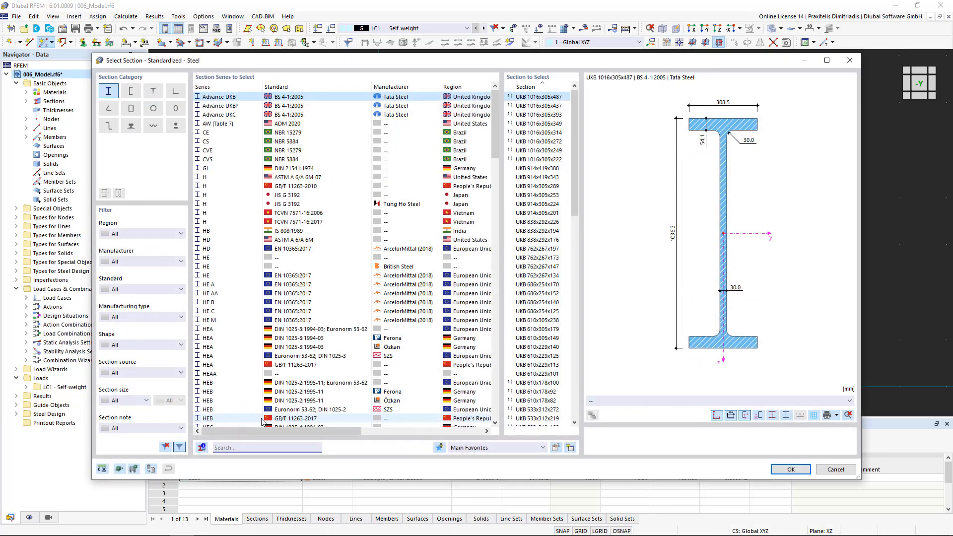
pyautogui.write('IPE')
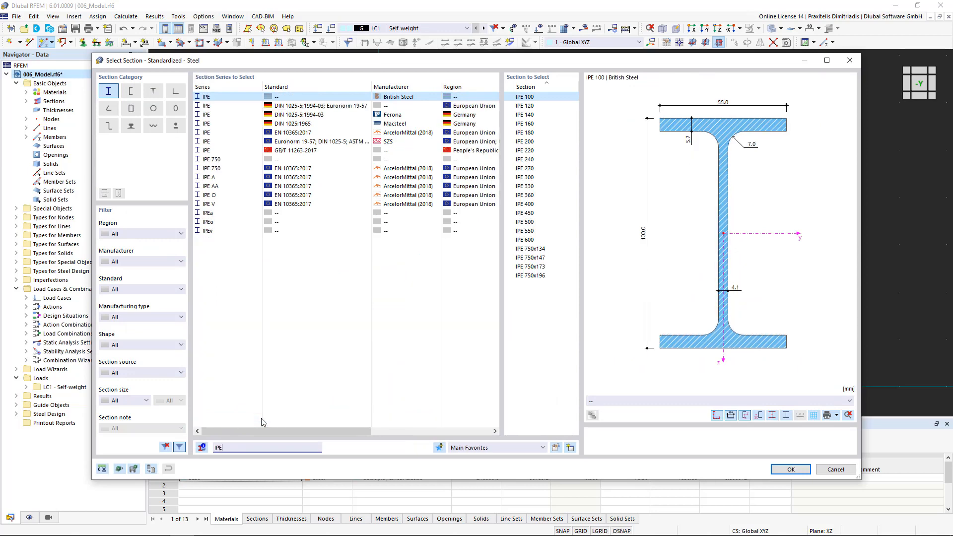
pyautogui.write(' 400')
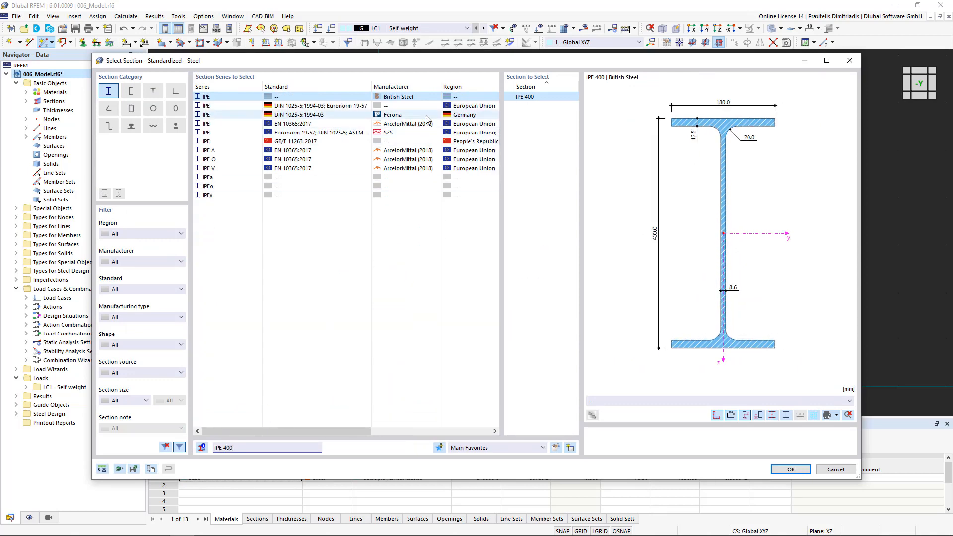
pyautogui.click(426, 115)
pyautogui.click(538, 96)
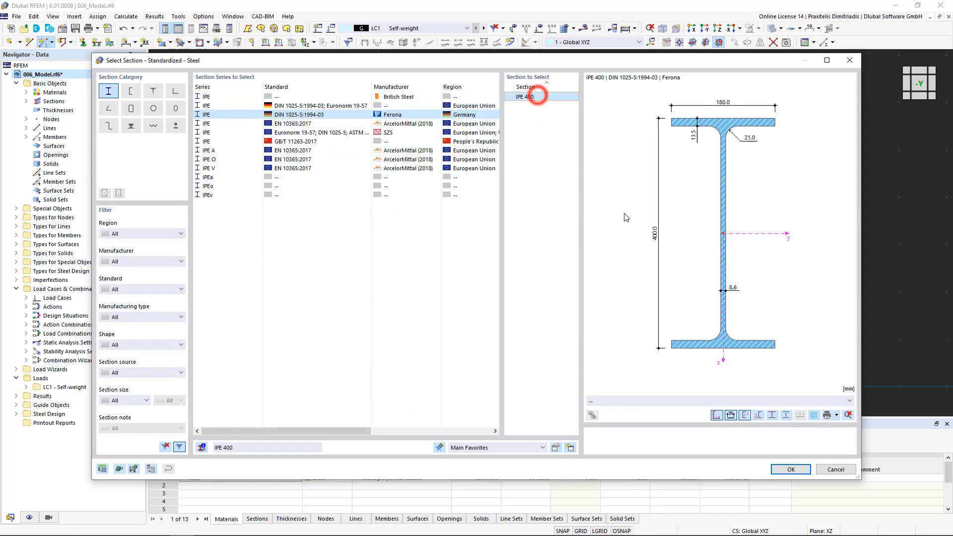
pyautogui.click(791, 471)
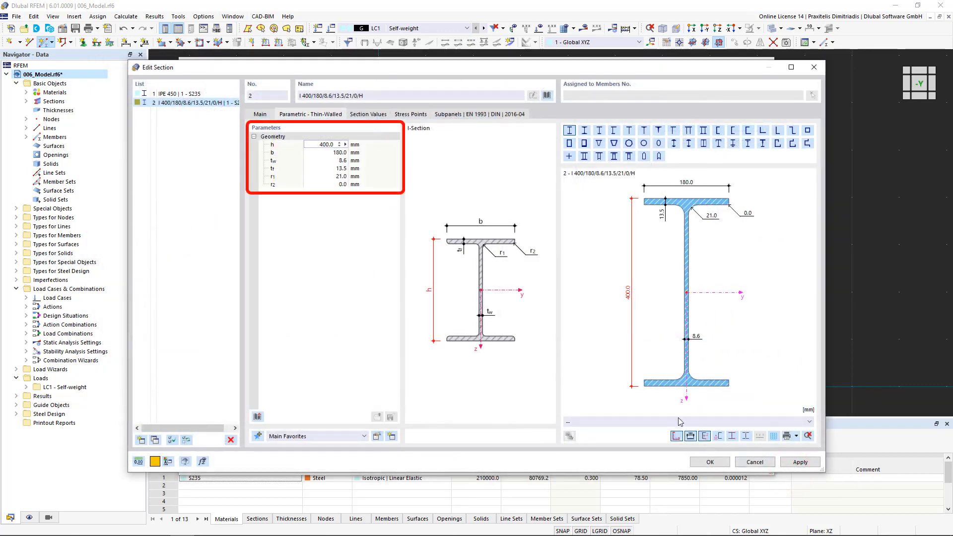
# Set the start section's height h to 800 mm, web thickness to 10 mm, flange thickness to 14 mm and radius r1 to 0
pyautogui.click(317, 144)
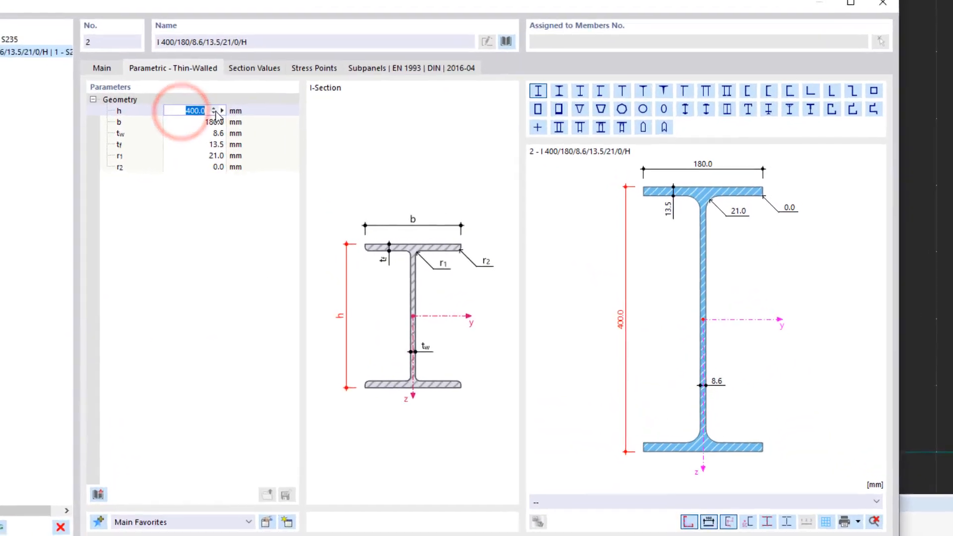
pyautogui.write('800')
pyautogui.press('Tab')
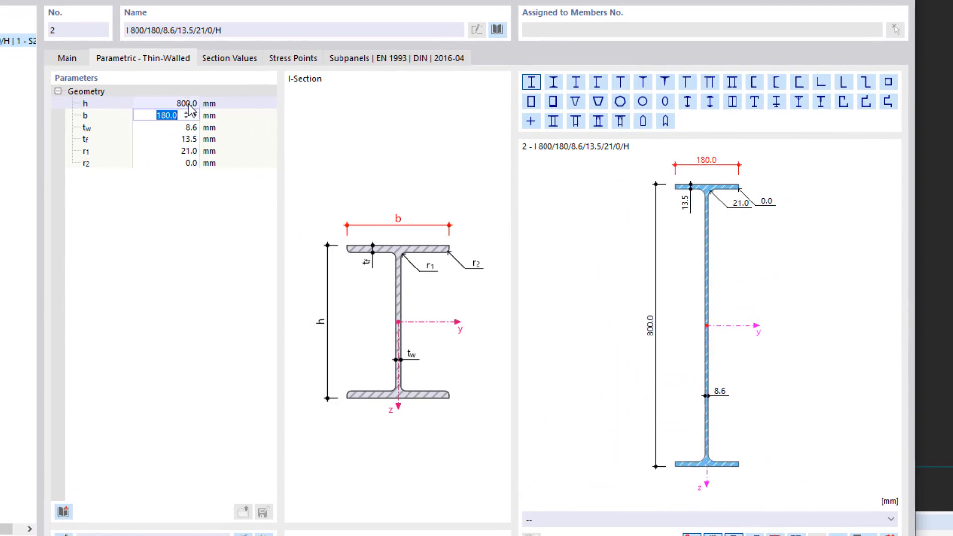
pyautogui.press('Tab')
pyautogui.write('10')
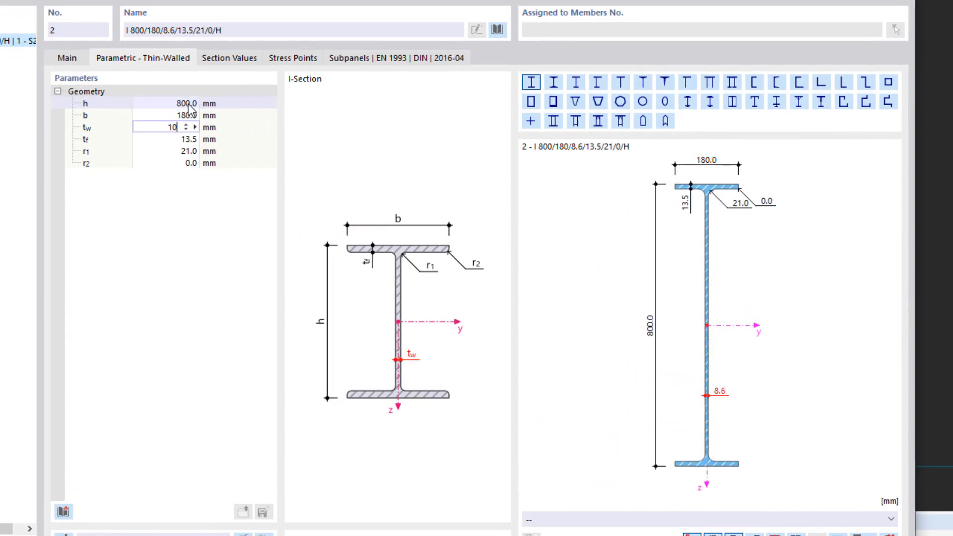
pyautogui.click(173, 140)
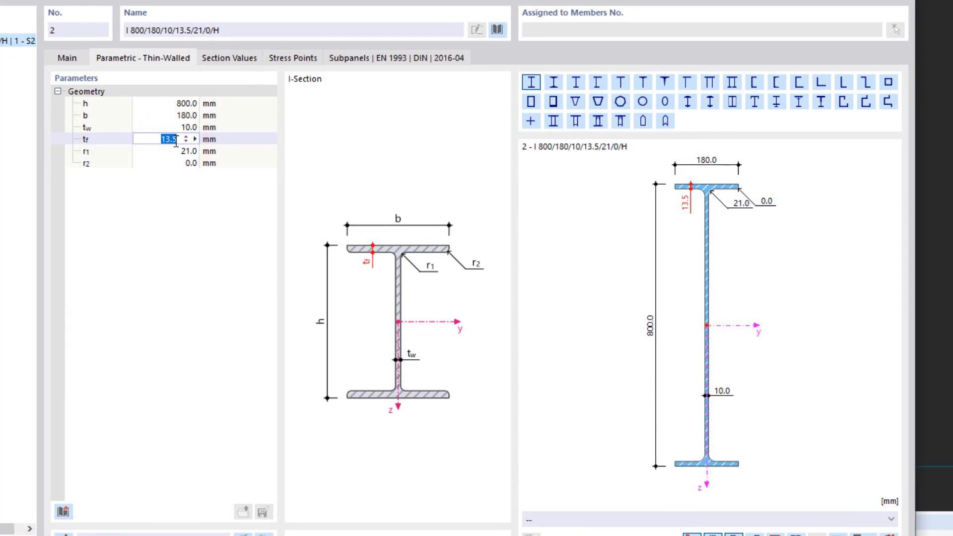
pyautogui.write('14')
pyautogui.click(180, 152)
pyautogui.write('0')
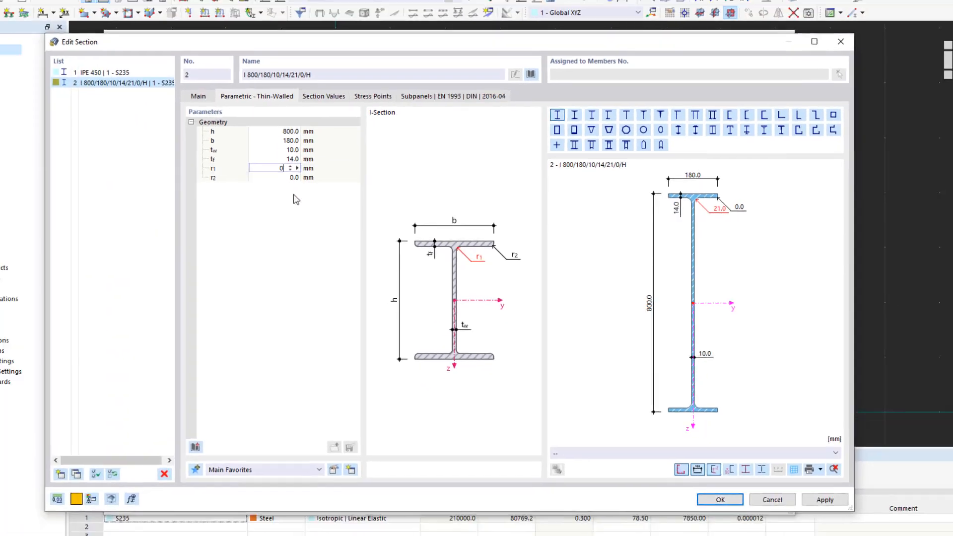
pyautogui.click(194, 194)
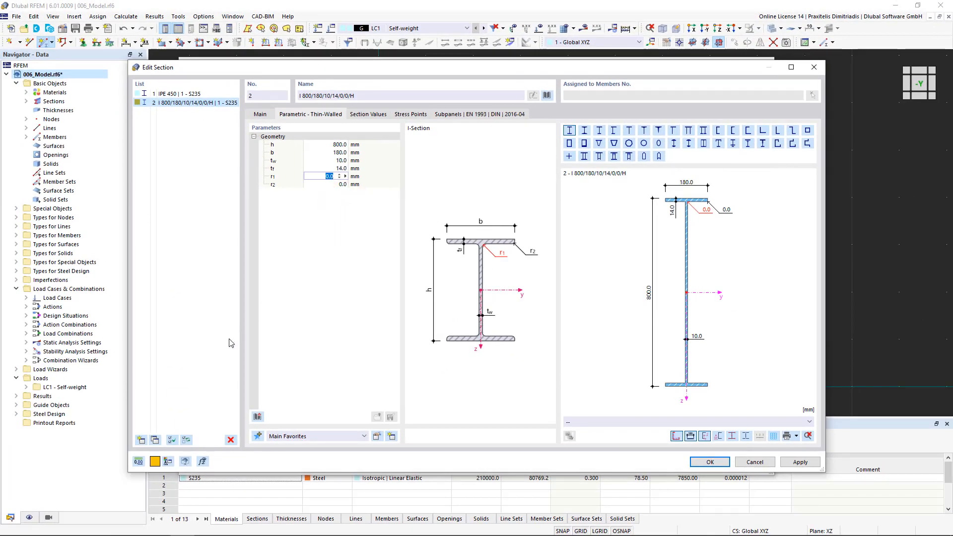
# Copy the 800 mm deep I-section, set the copy's height h to 400 mm and accept the sections
pyautogui.click(155, 439)
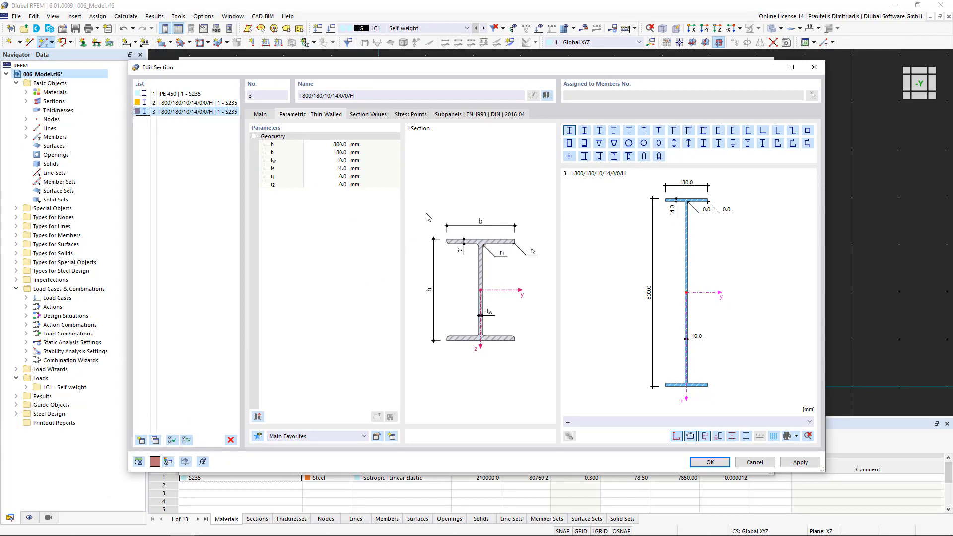
pyautogui.click(336, 144)
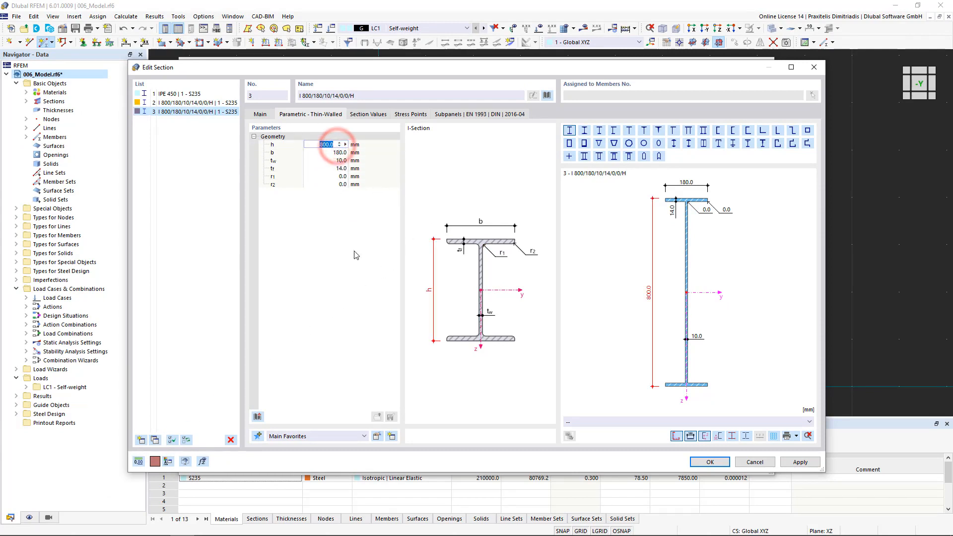
pyautogui.write('400')
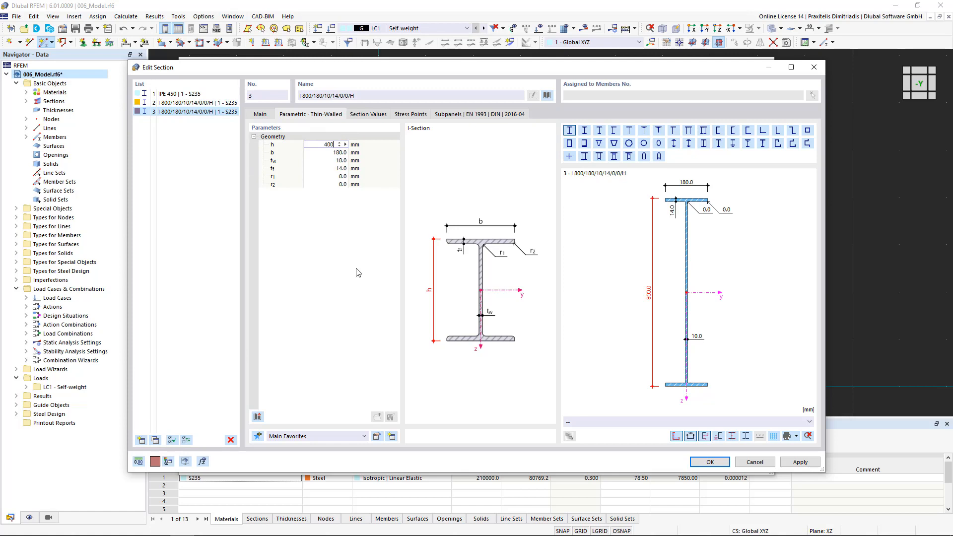
pyautogui.click(357, 272)
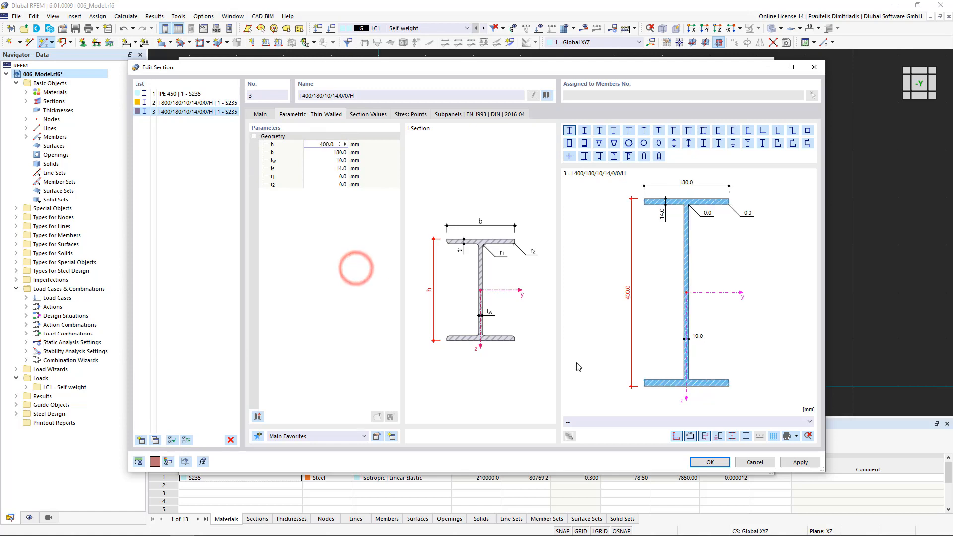
pyautogui.click(710, 462)
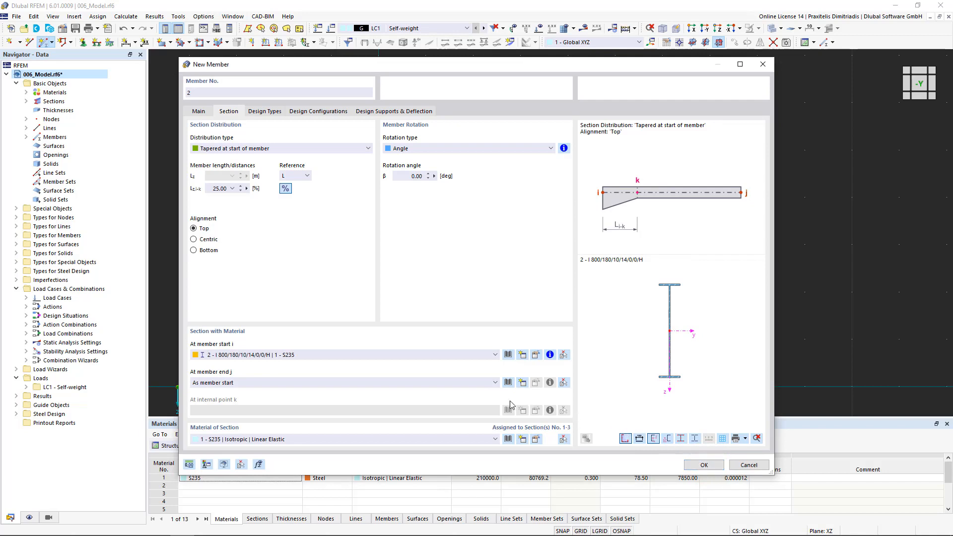
# Assign section I 400/180/10/14/0/0/H to the member end and place the tapered member from the column top to the node at X 7.5 m, Z -6.5 m
pyautogui.click(477, 386)
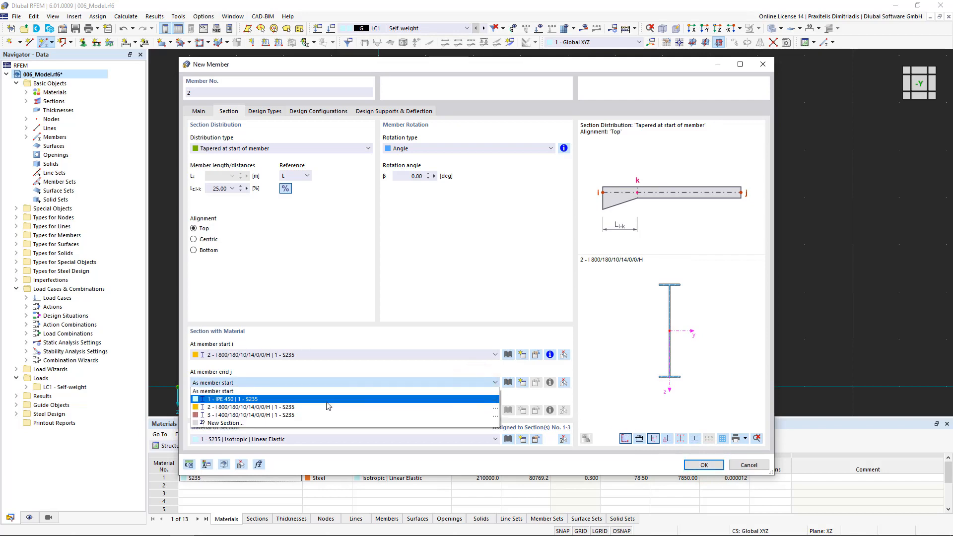
pyautogui.click(291, 415)
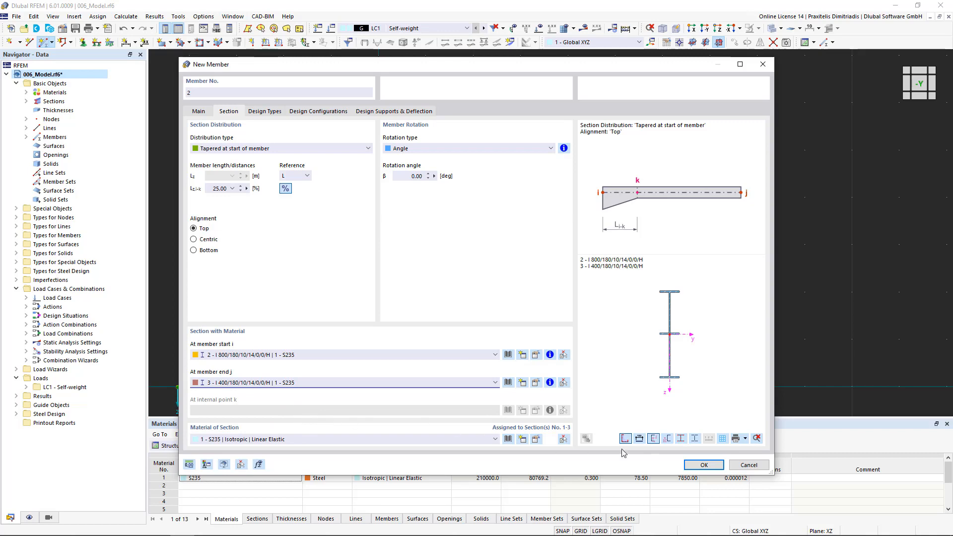
pyautogui.click(698, 465)
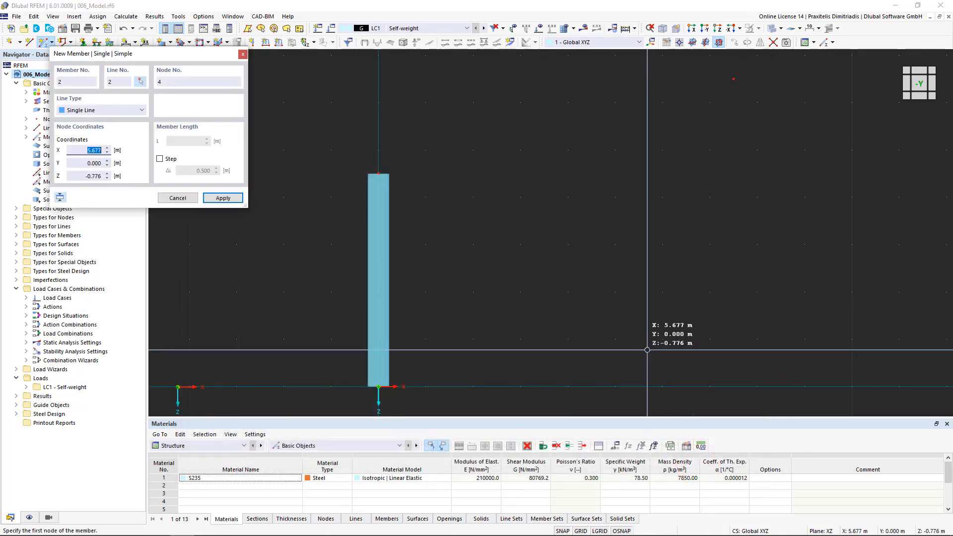
pyautogui.click(379, 174)
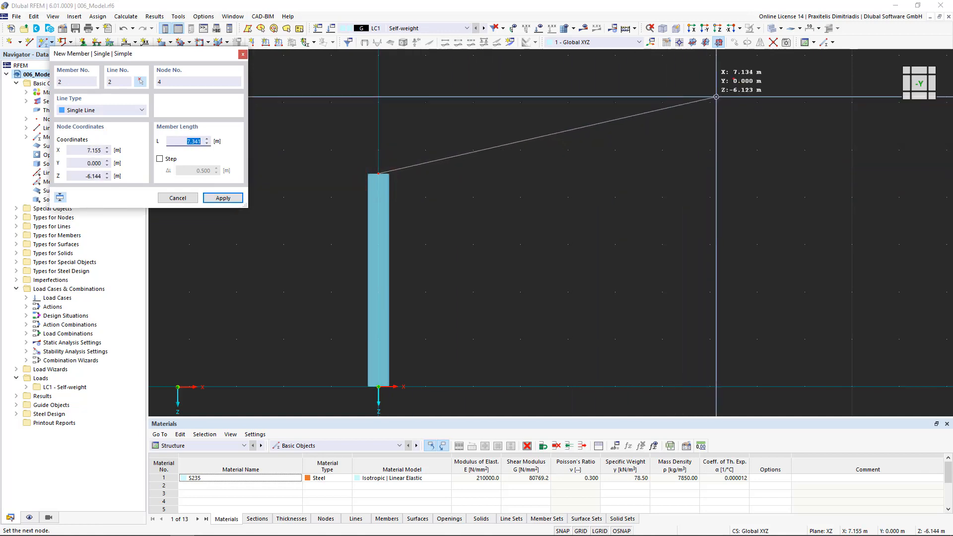
pyautogui.click(733, 79)
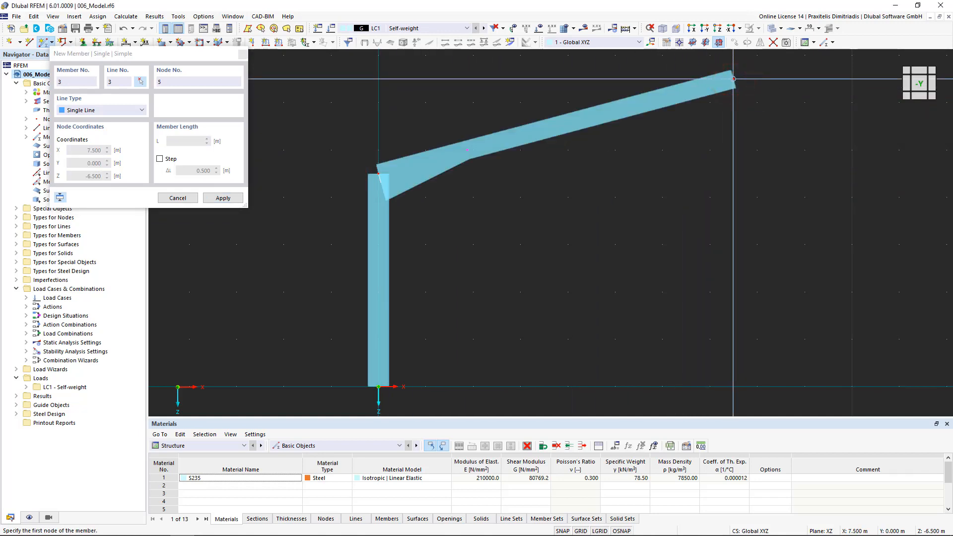
# End member placement and add one intermediate node to the column, created as an 'On Member' node without dividing the member
pyautogui.rightClick(786, 197)
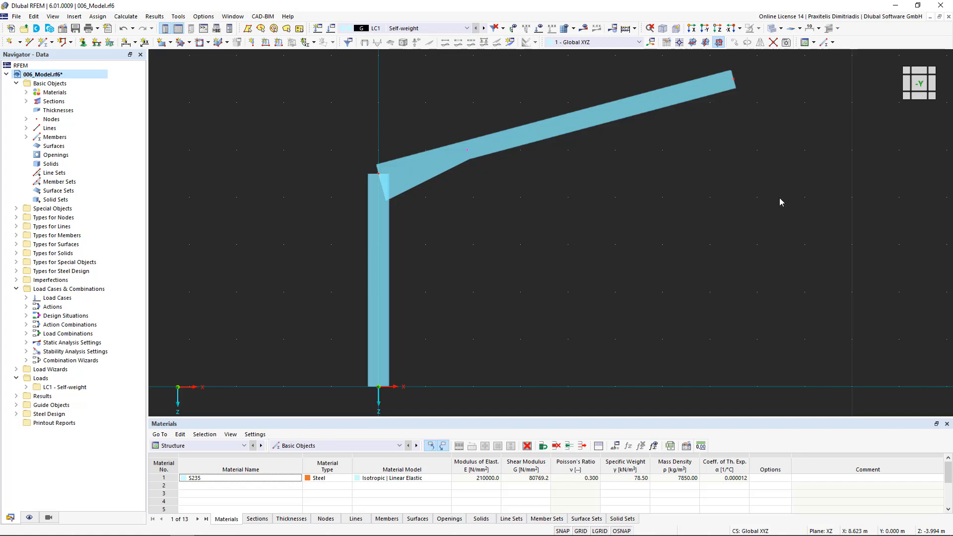
pyautogui.rightClick(383, 259)
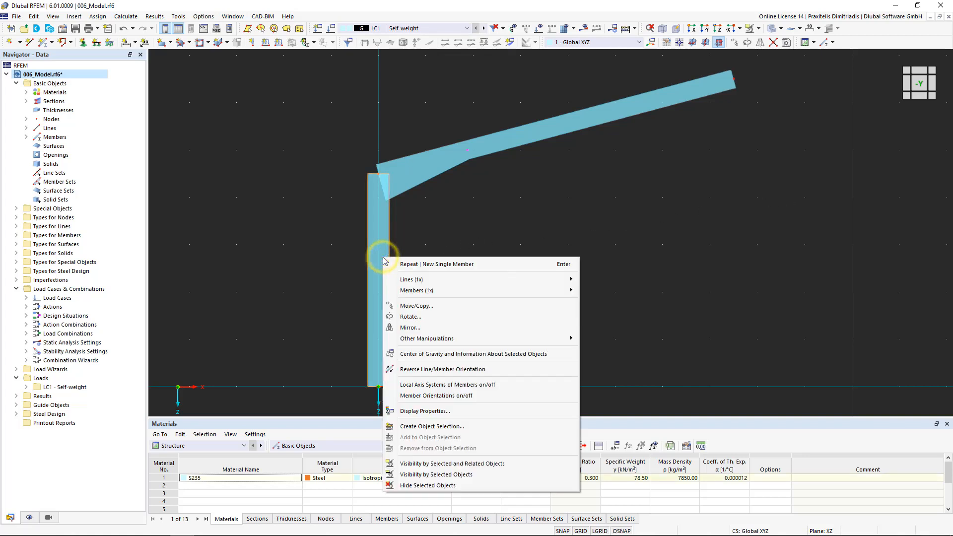
pyautogui.moveTo(546, 290)
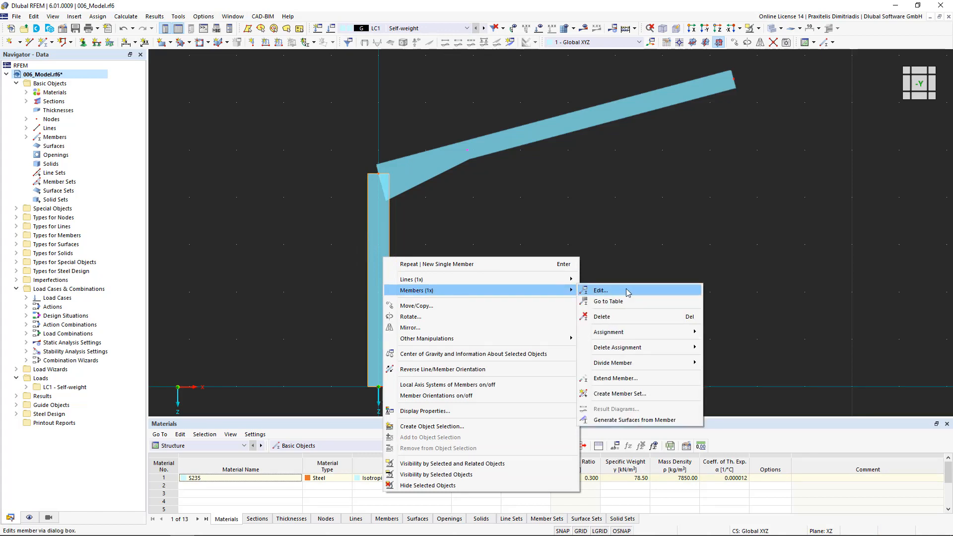
pyautogui.moveTo(645, 363)
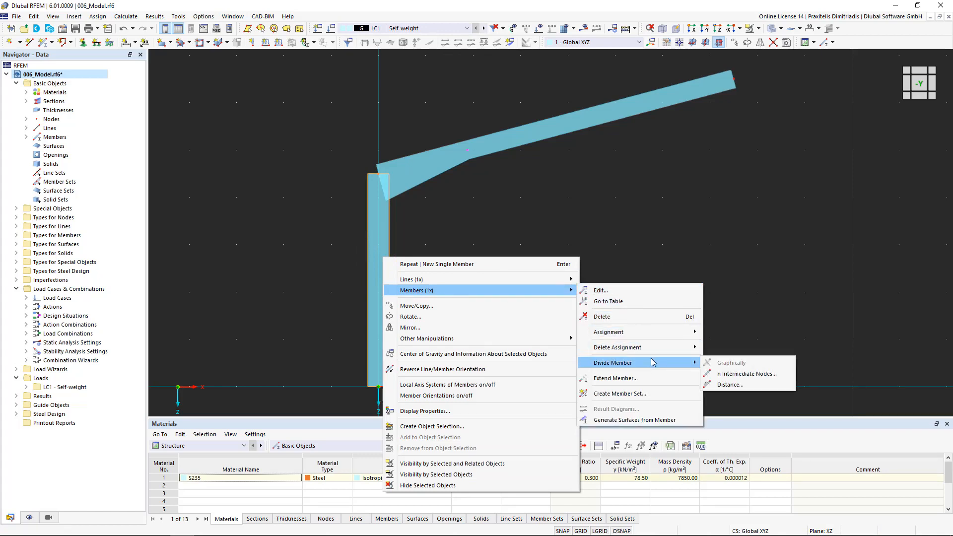
pyautogui.click(747, 374)
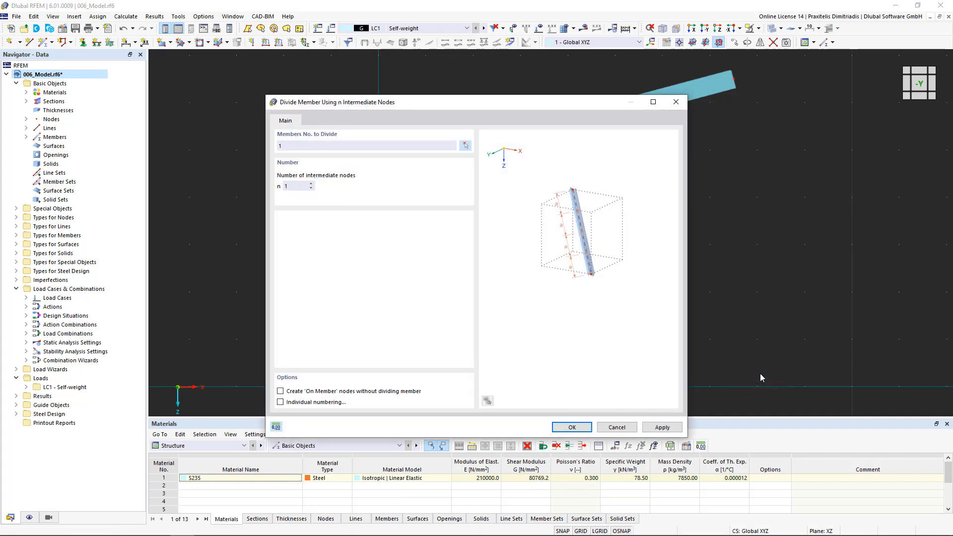
pyautogui.click(333, 392)
pyautogui.click(569, 426)
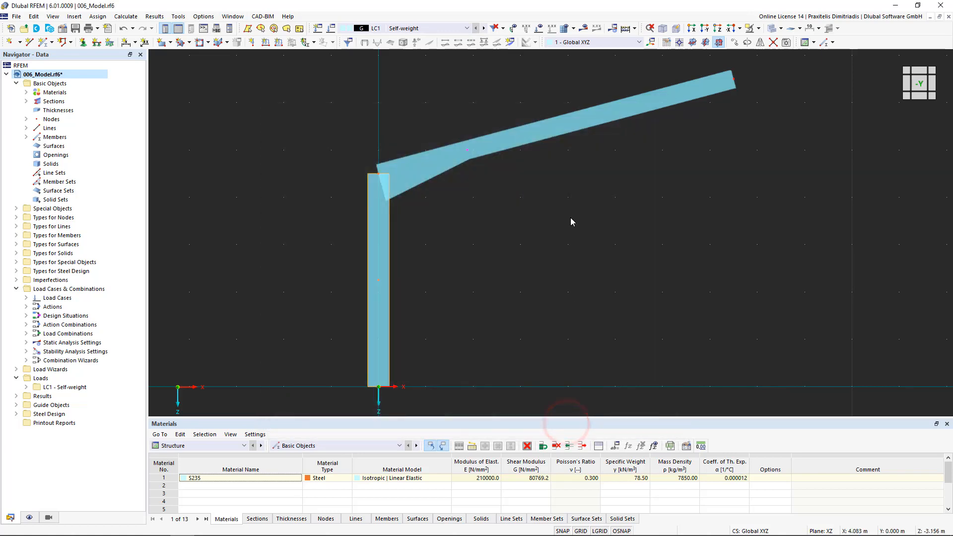
# Add two intermediate nodes to the tapered rafter, created as 'On Member' nodes without dividing the member
pyautogui.rightClick(570, 130)
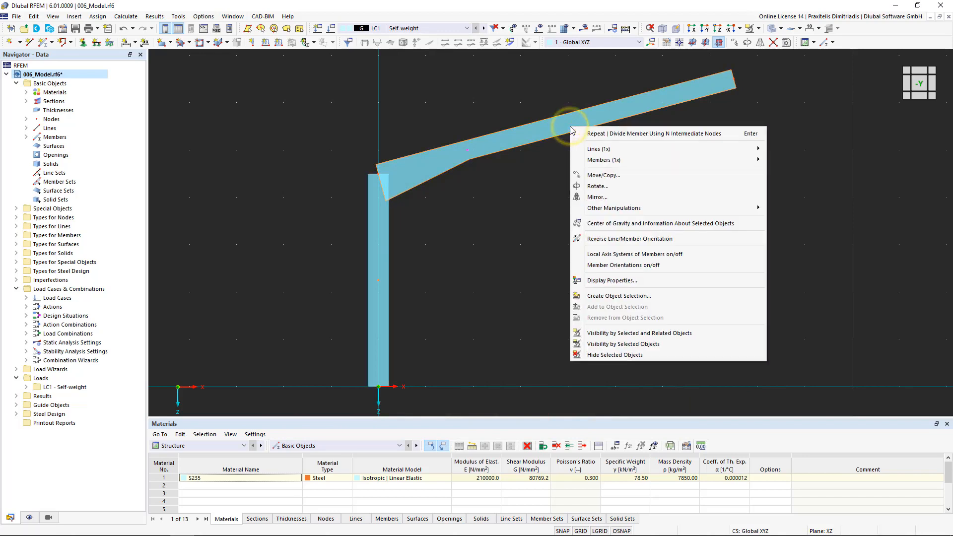
pyautogui.moveTo(755, 165)
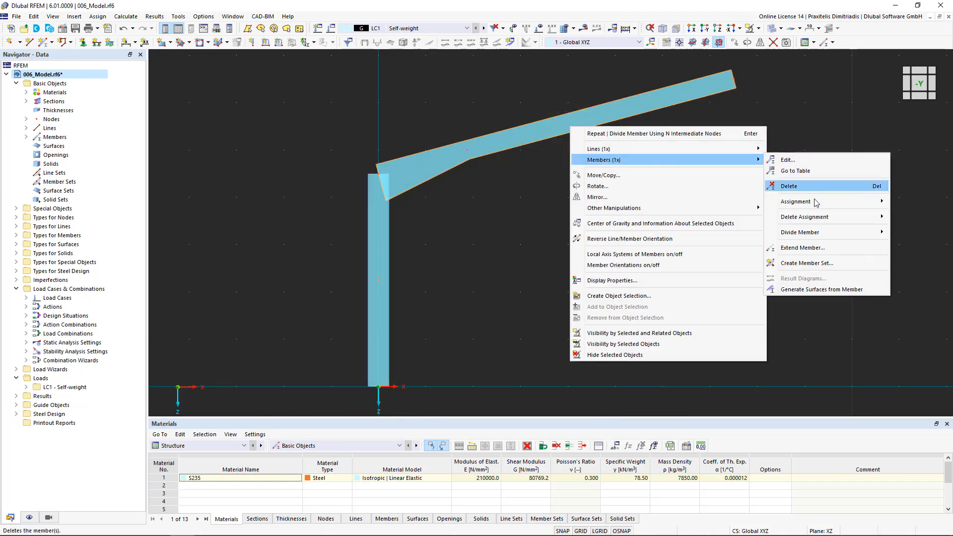
pyautogui.moveTo(825, 232)
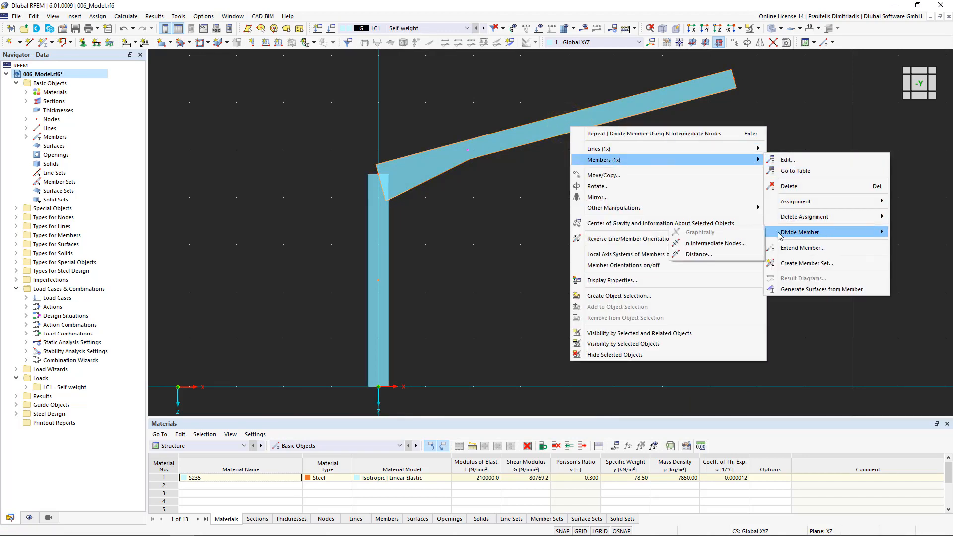
pyautogui.click(733, 251)
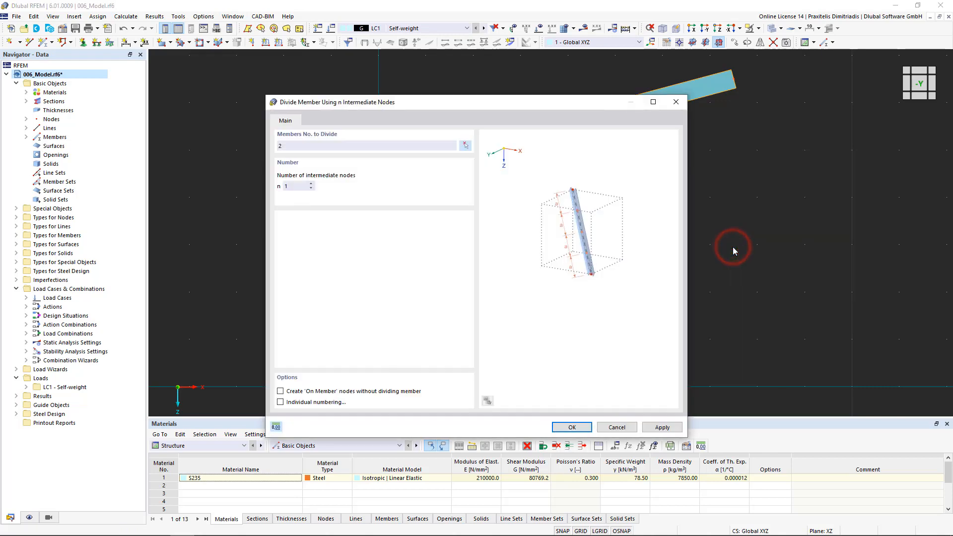
pyautogui.click(281, 392)
pyautogui.click(310, 184)
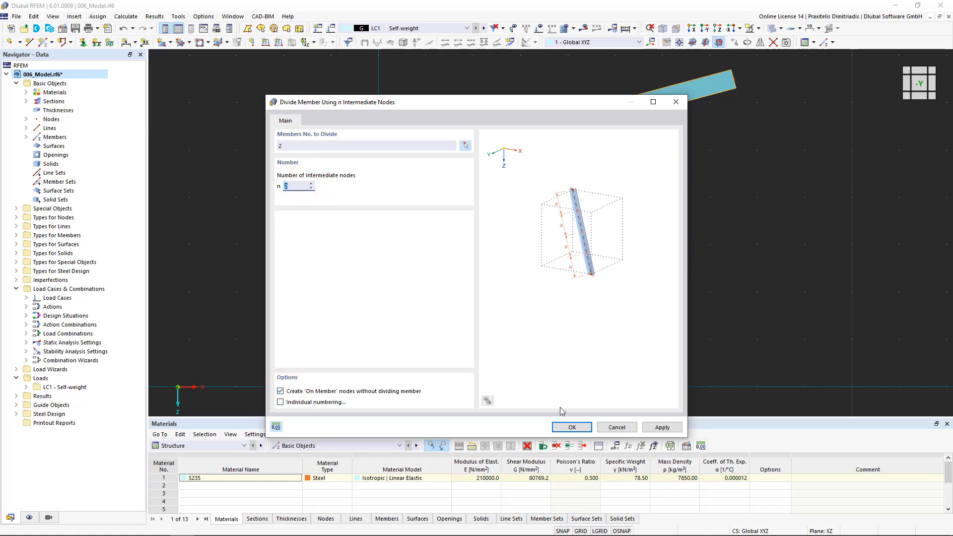
pyautogui.click(570, 427)
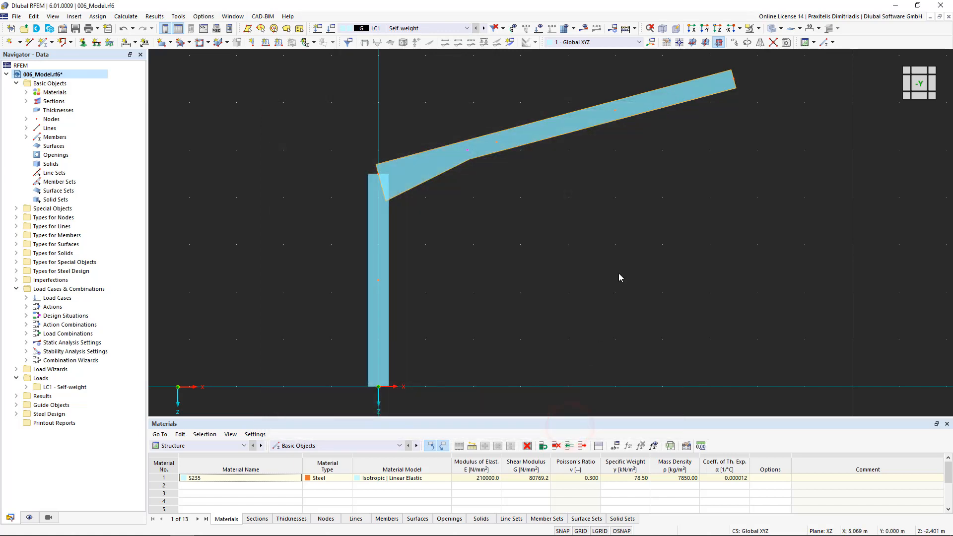
pyautogui.click(618, 273)
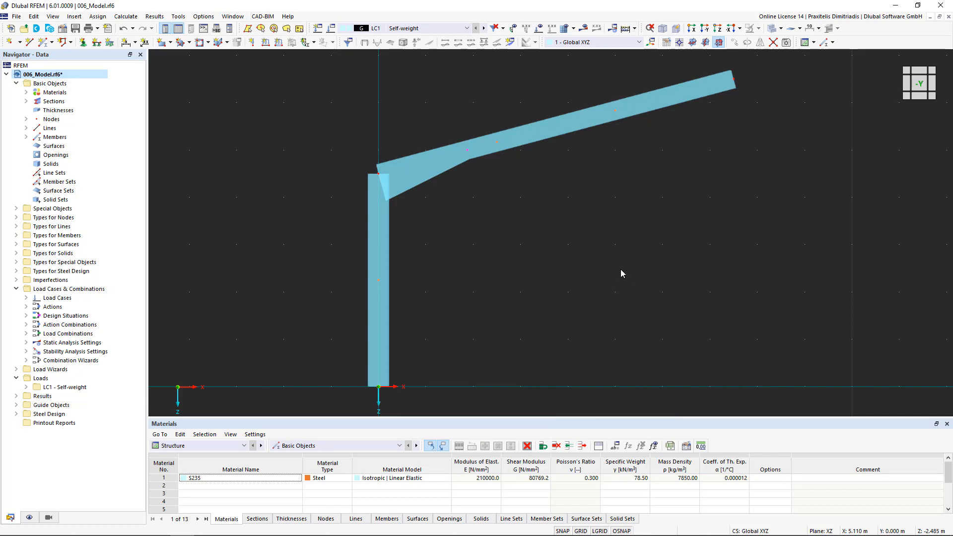
# Mirror the column and rafter as a copy about the YZ plane through the rafter's ridge node at X 7.5 m, Z -6.5 m
pyautogui.scroll(-3, 620, 273)
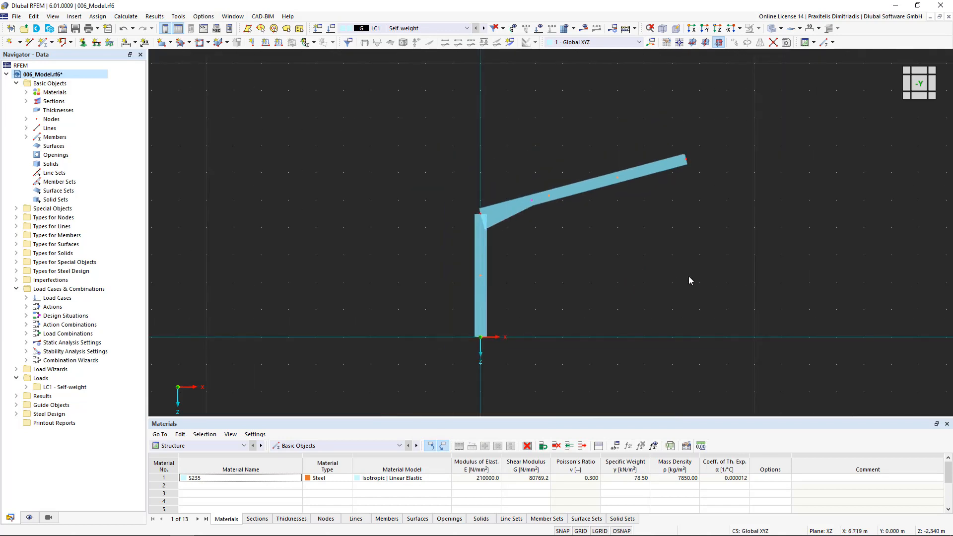
pyautogui.moveTo(689, 276); pyautogui.dragTo(579, 272, button='middle')
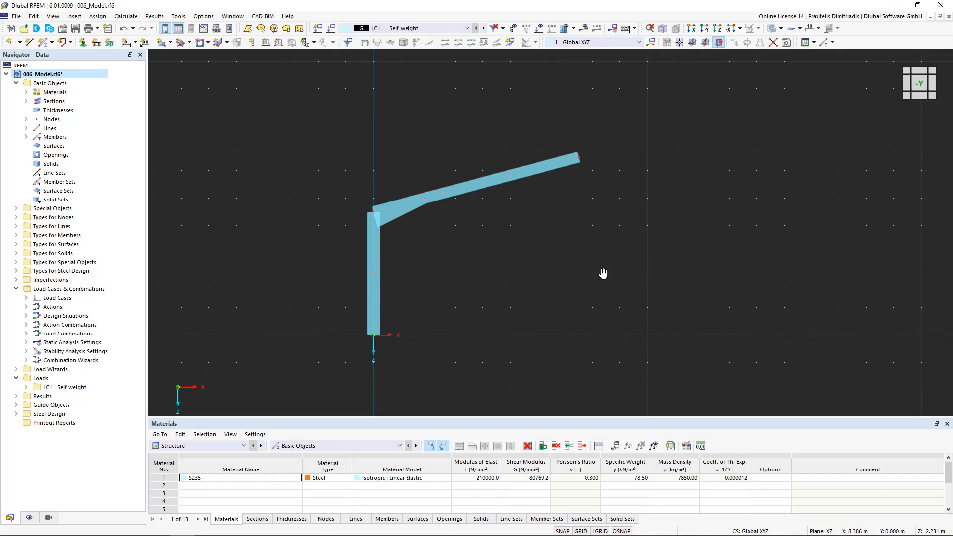
pyautogui.moveTo(700, 391); pyautogui.dragTo(298, 105)
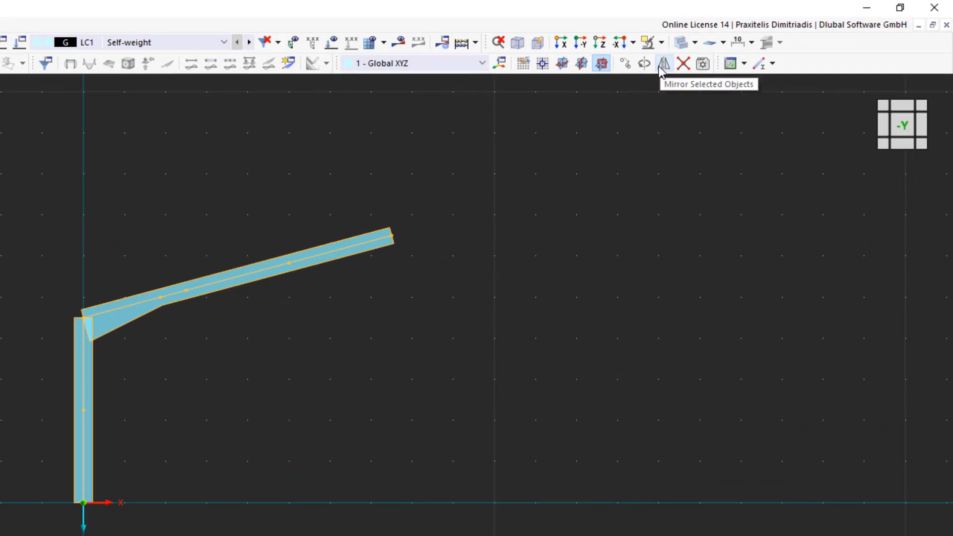
pyautogui.click(663, 66)
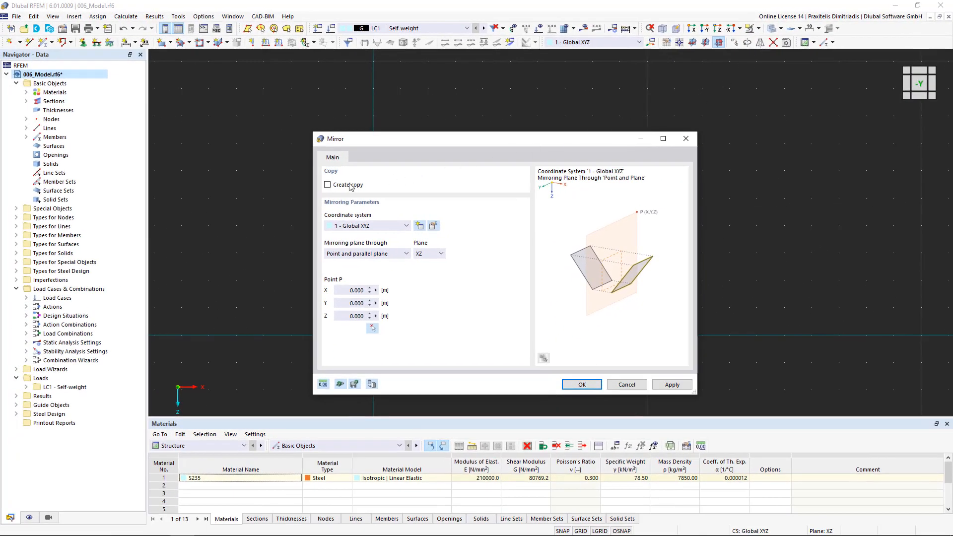
pyautogui.click(328, 185)
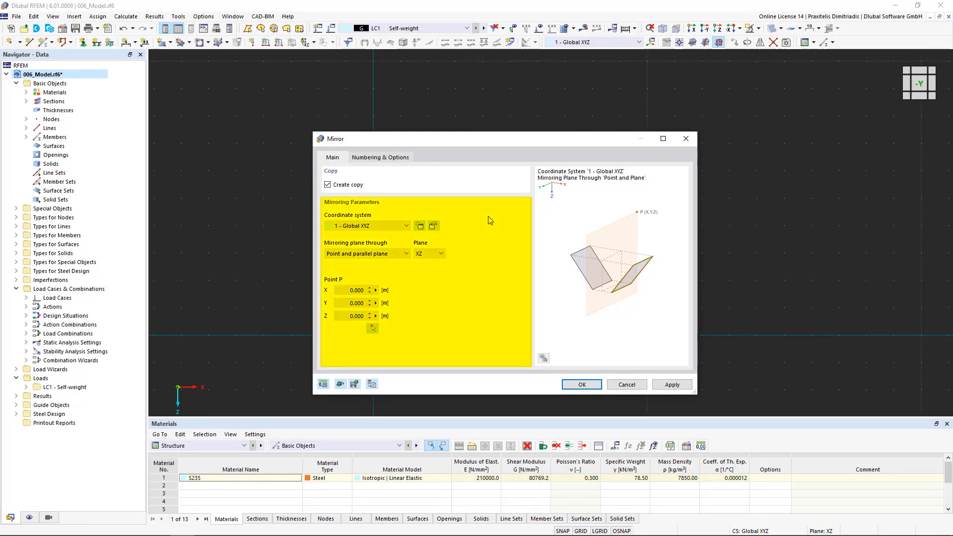
pyautogui.click(440, 254)
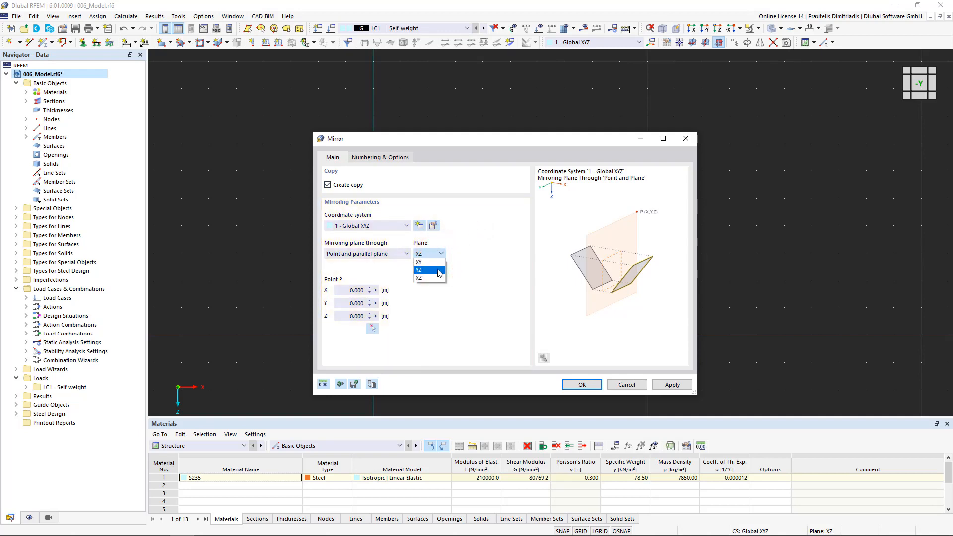
pyautogui.click(439, 270)
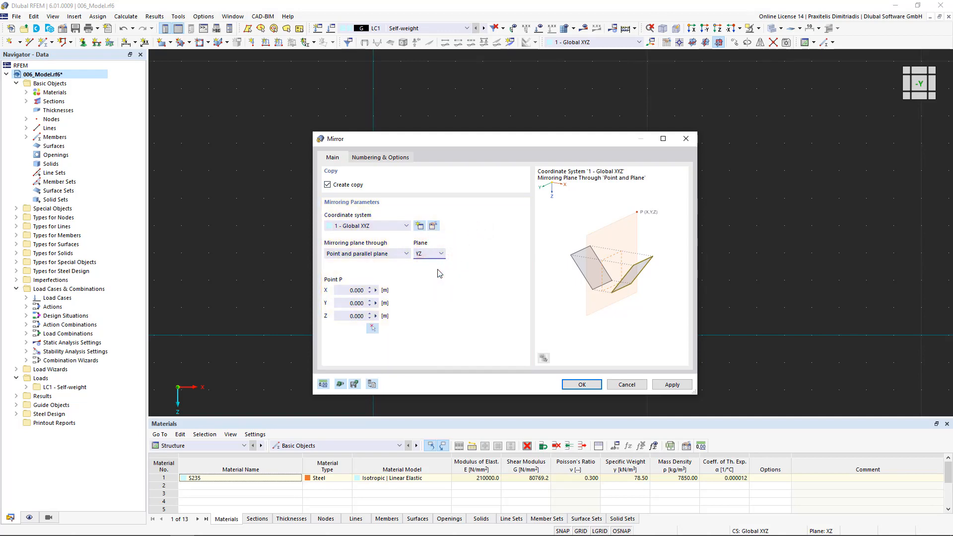
pyautogui.click(374, 330)
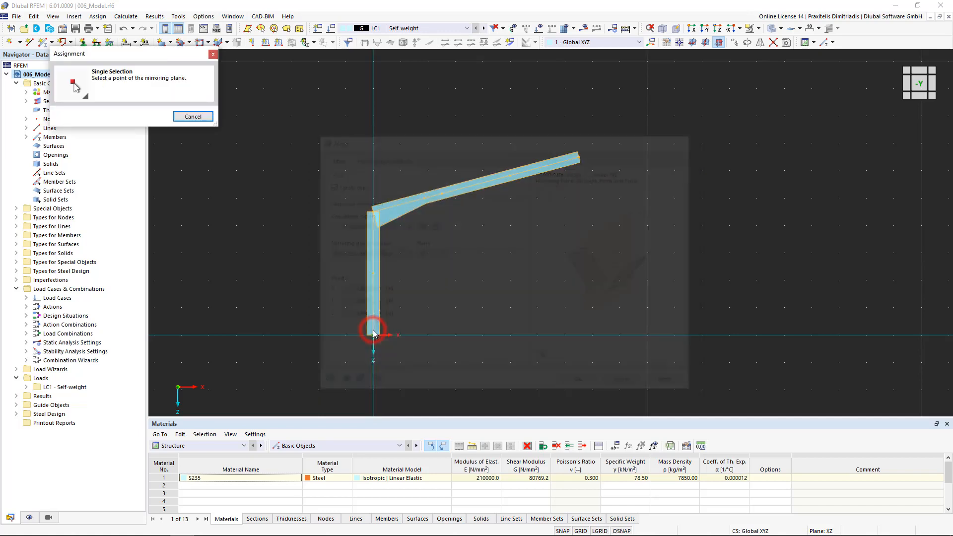
pyautogui.click(578, 158)
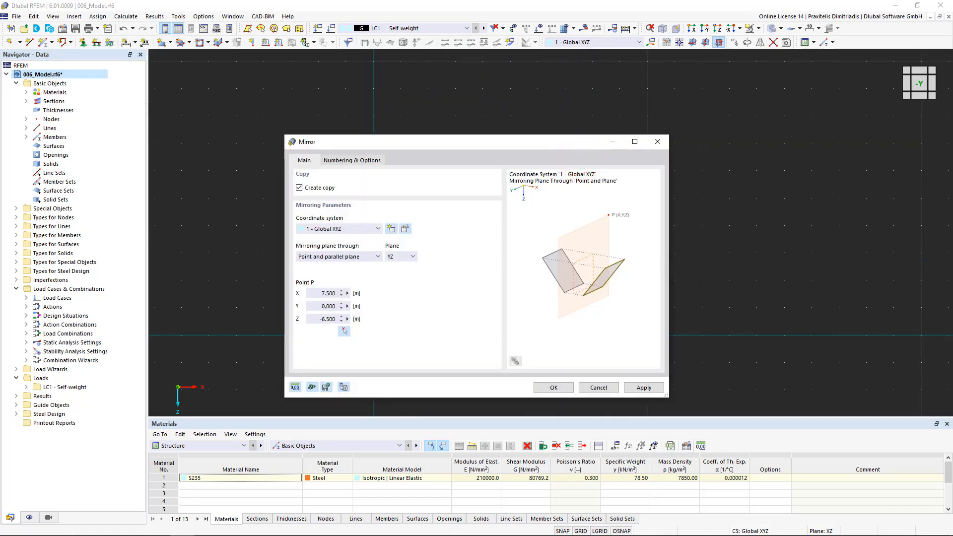
pyautogui.click(557, 388)
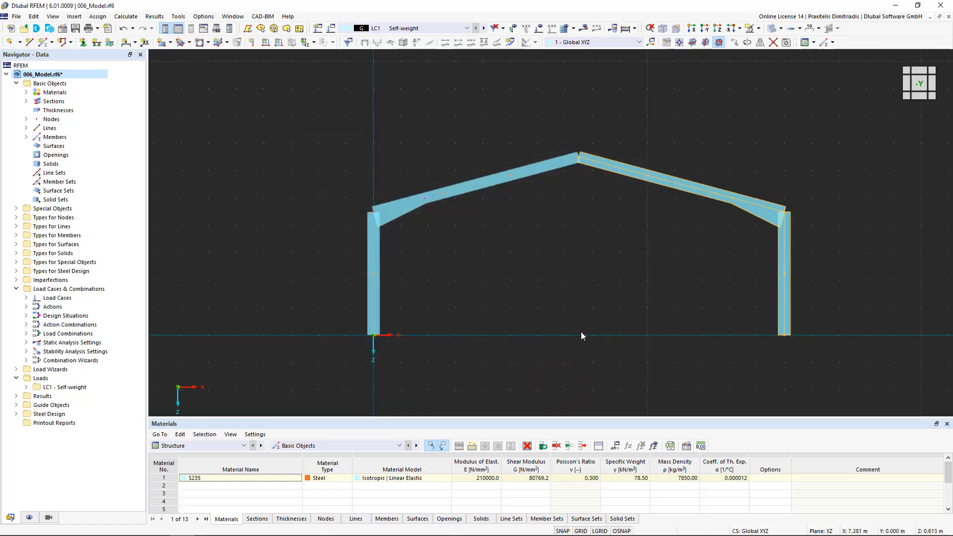
pyautogui.click(742, 109)
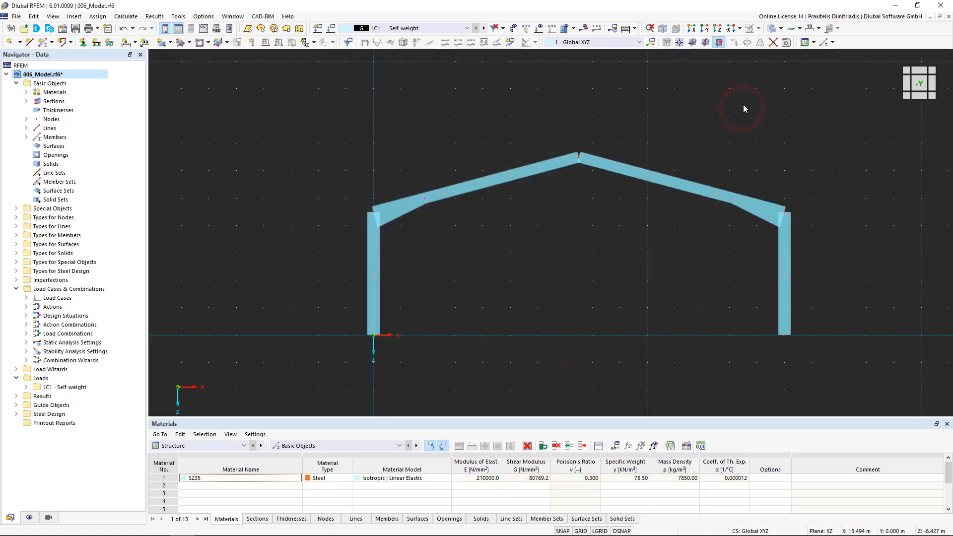